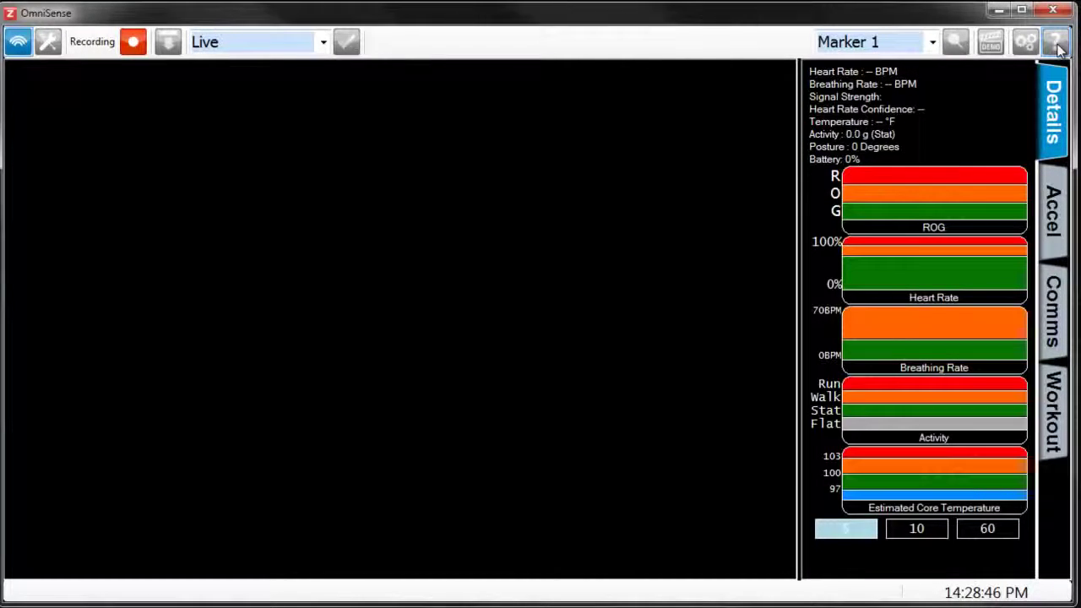
Look up the quick links for the PSM Training ECHO System in the help guide, and close the guide.
left_click(1056, 43)
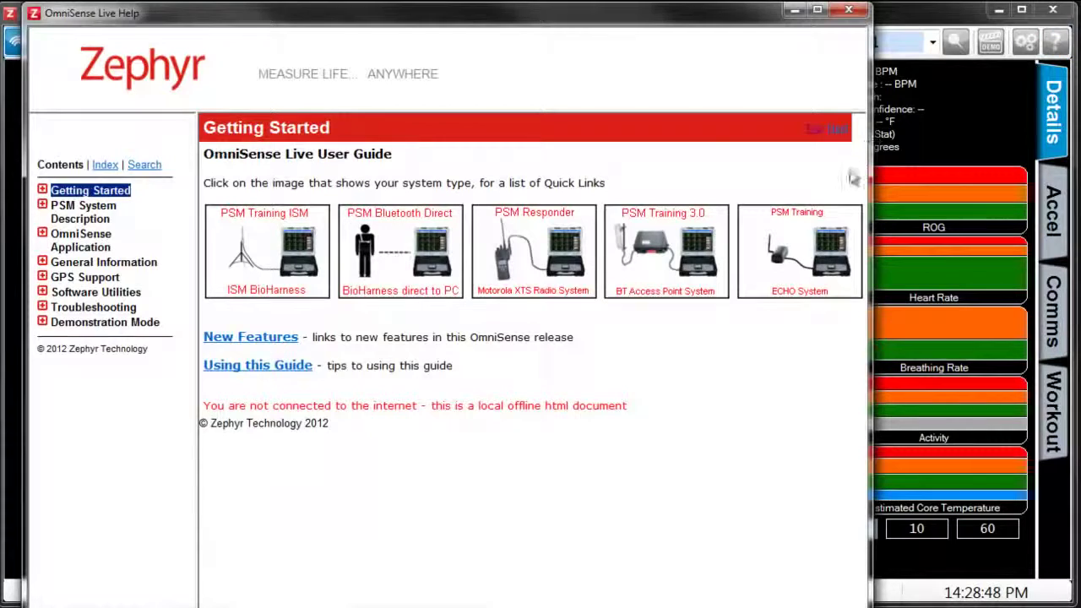
left_click(814, 255)
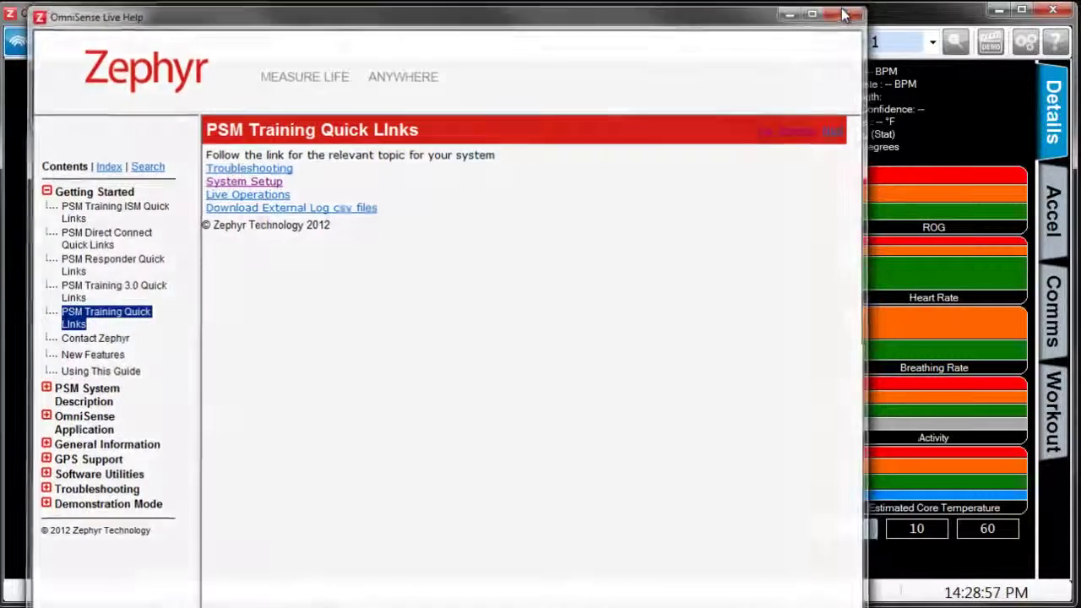
left_click(853, 10)
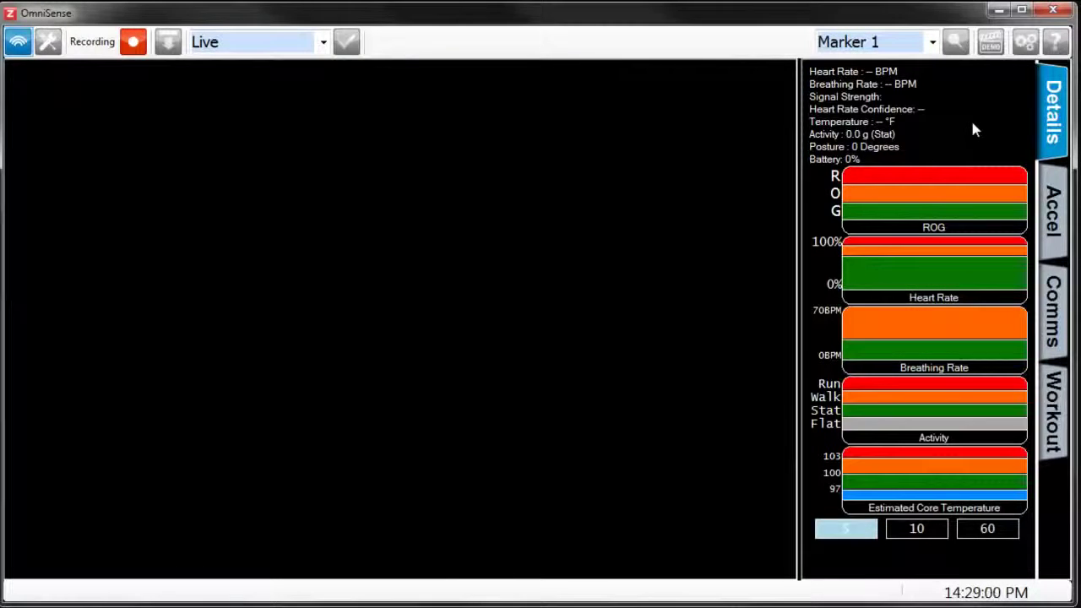
Set the radio network type to ECHO in the general preferences and save the settings.
left_click(1026, 43)
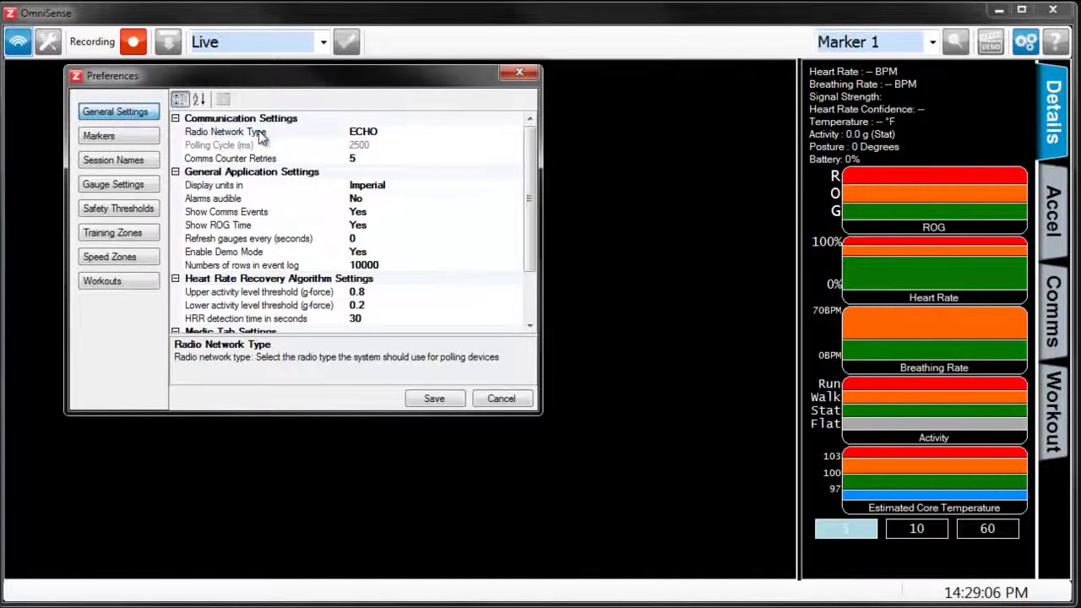
left_click(354, 133)
left_click(515, 132)
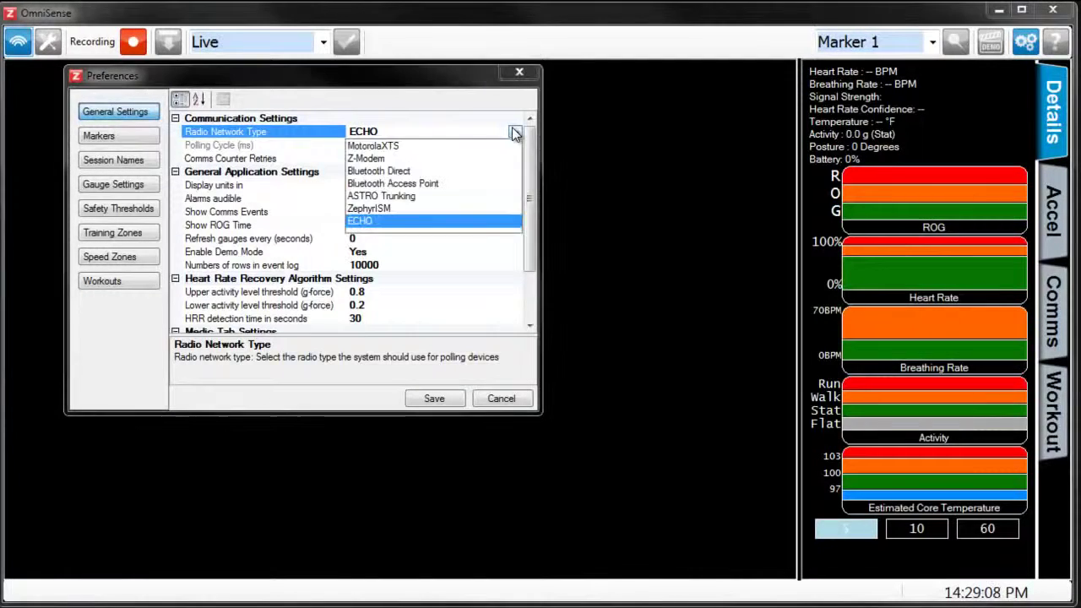
left_click(374, 223)
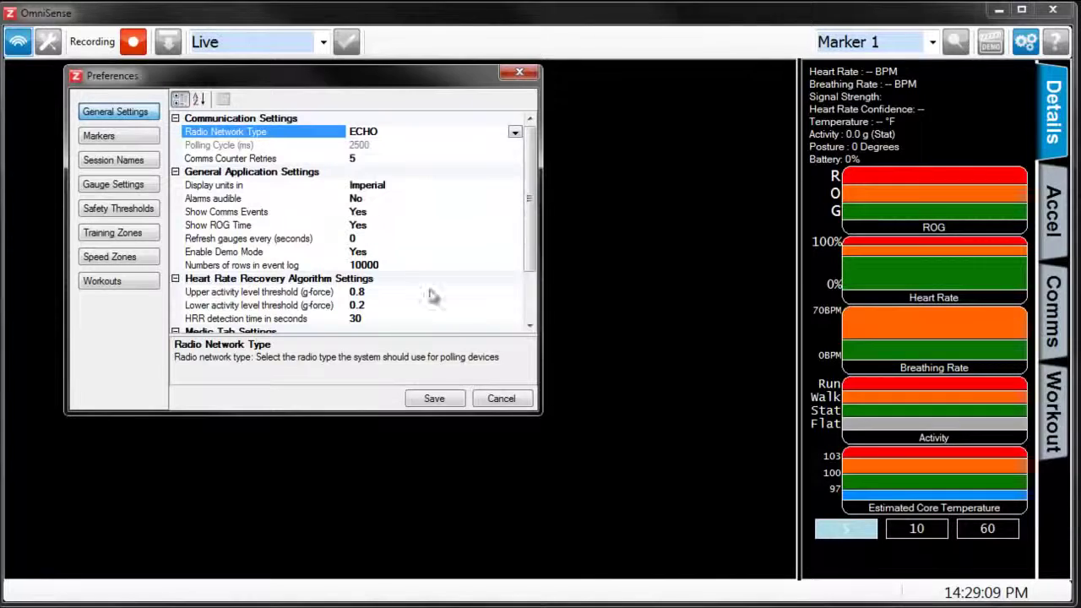
left_click(432, 398)
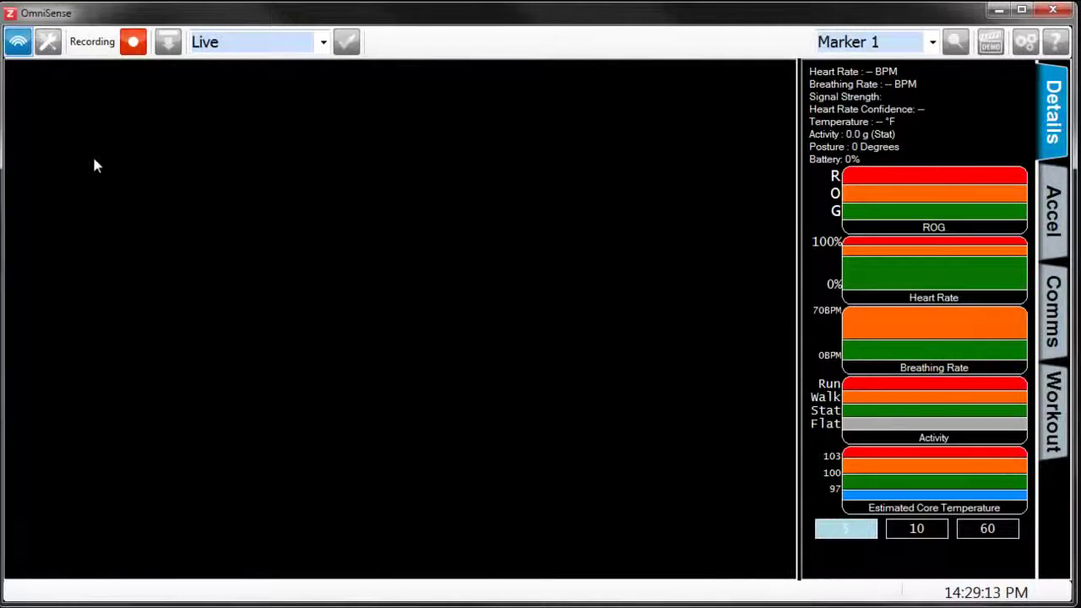
Add a subject in Setup Mode with first name New and last name Subject, and review its safety alarm thresholds.
left_click(49, 46)
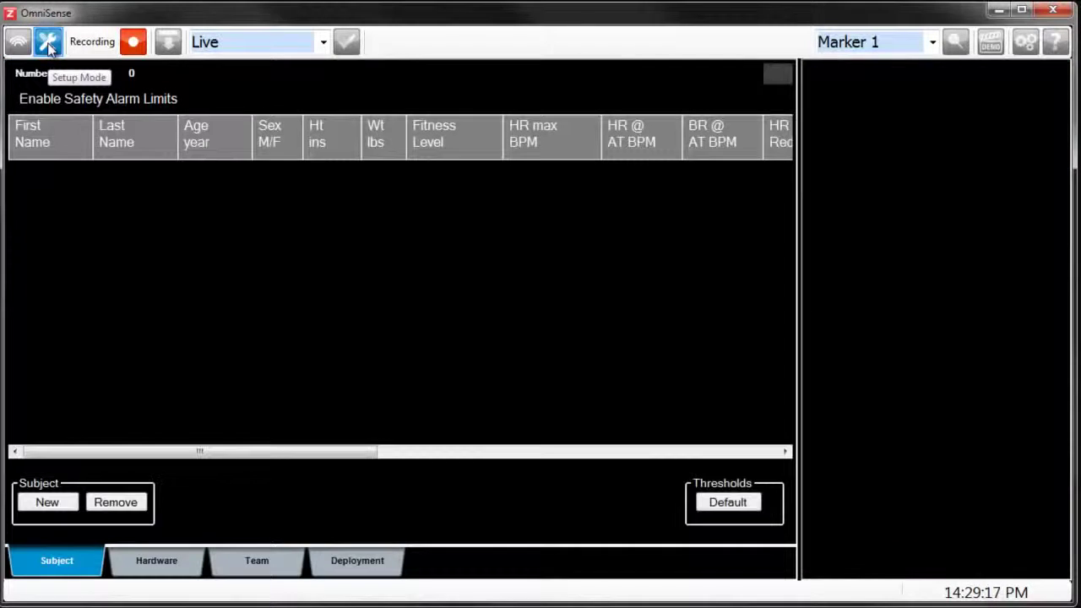
left_click(46, 503)
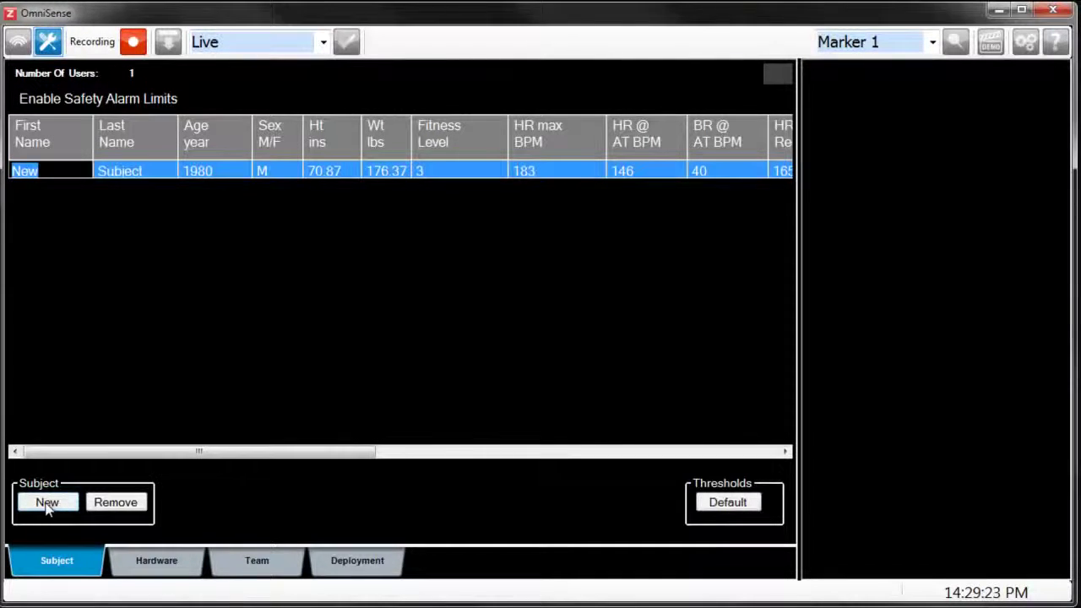
type("New")
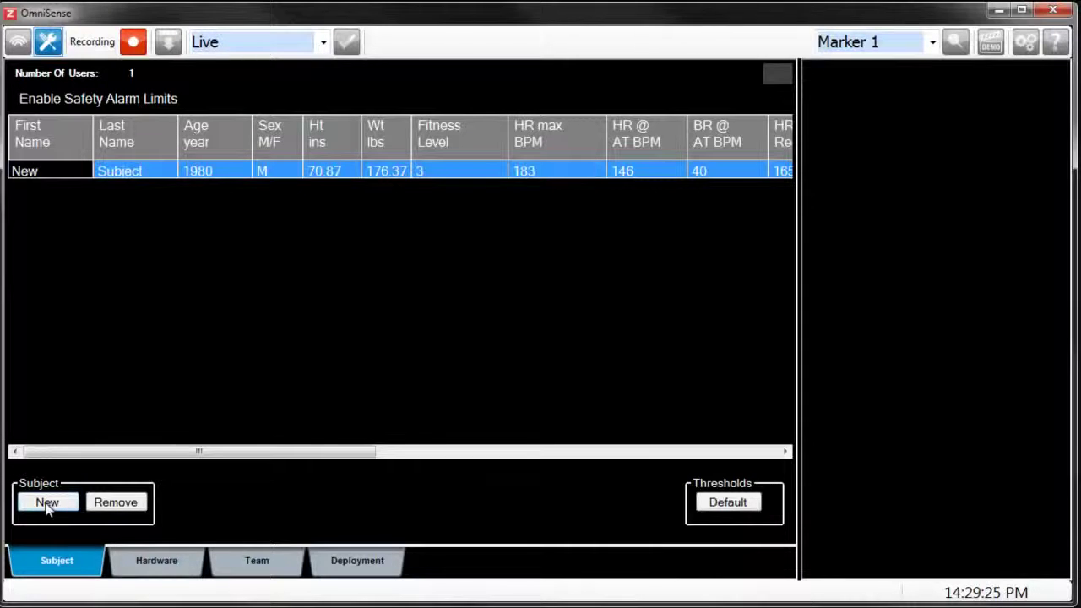
key("Tab")
type("Sa")
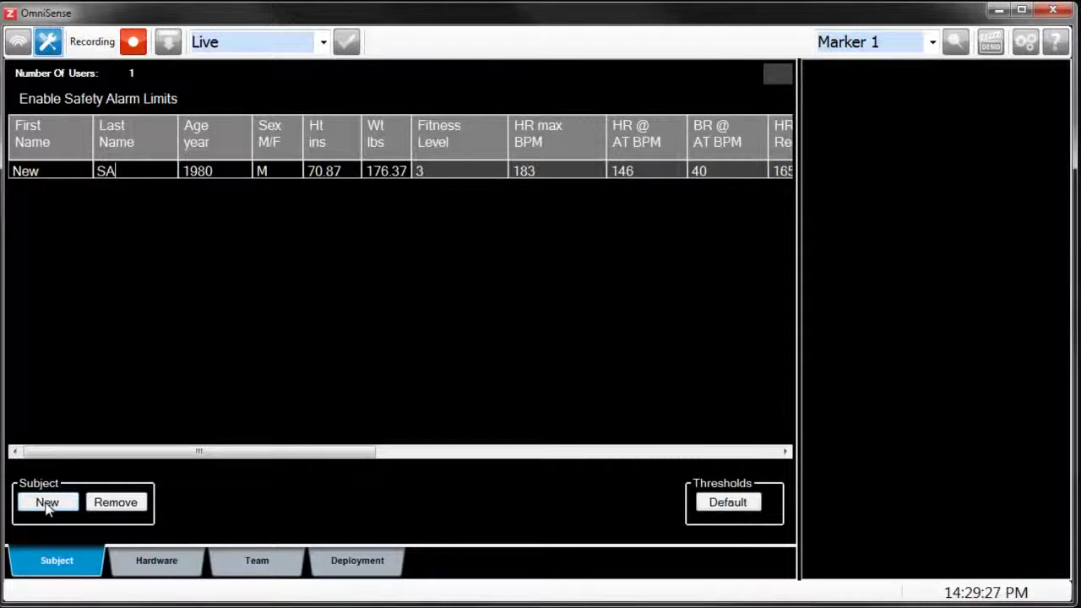
key("BackSpace")
type("ubject")
left_click_drag(200, 450, 393, 437)
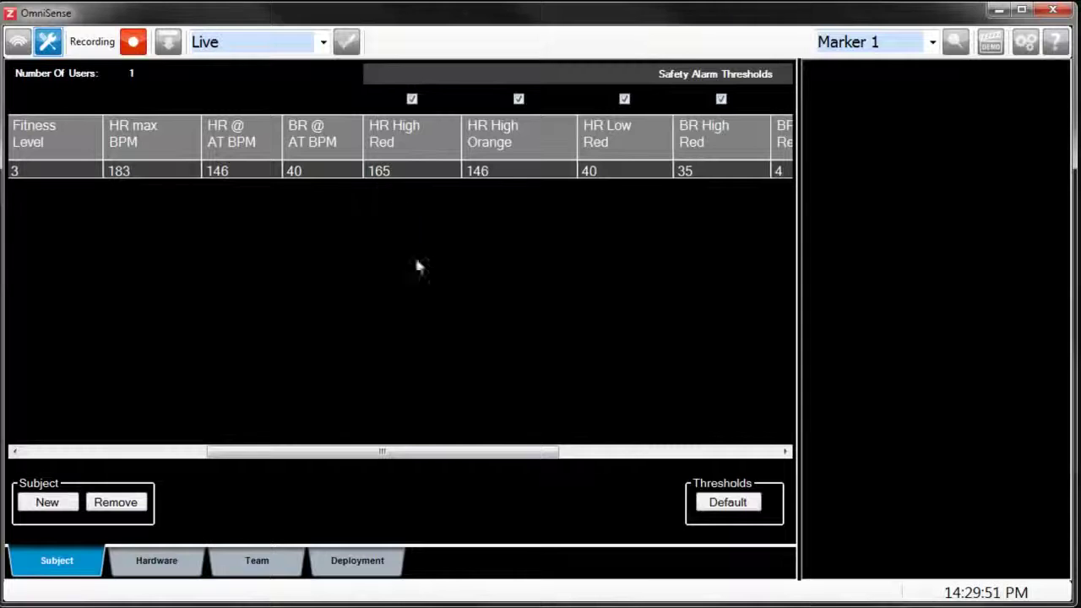
left_click_drag(386, 451, 81, 443)
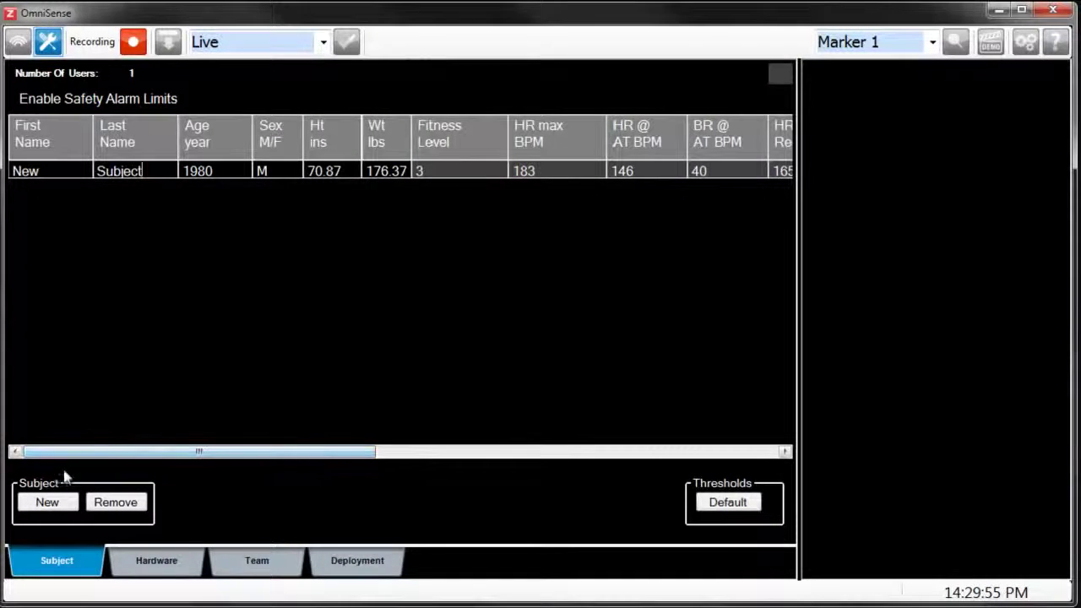
Add the BioHarness connected to the PC to the system hardware with device name 5, and close the setup wizard.
left_click(157, 562)
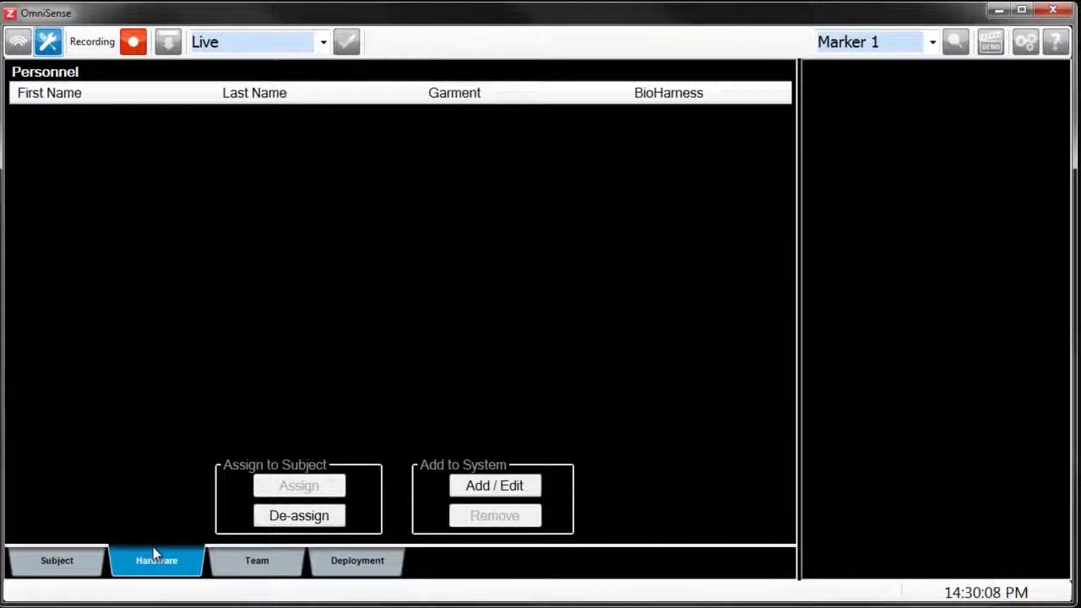
left_click(505, 487)
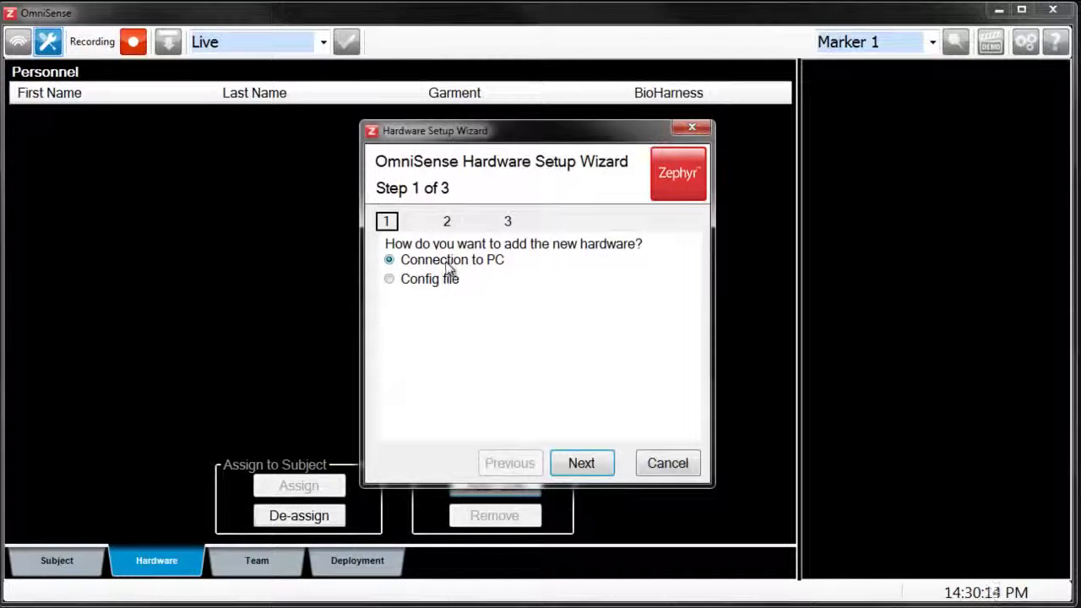
left_click(599, 467)
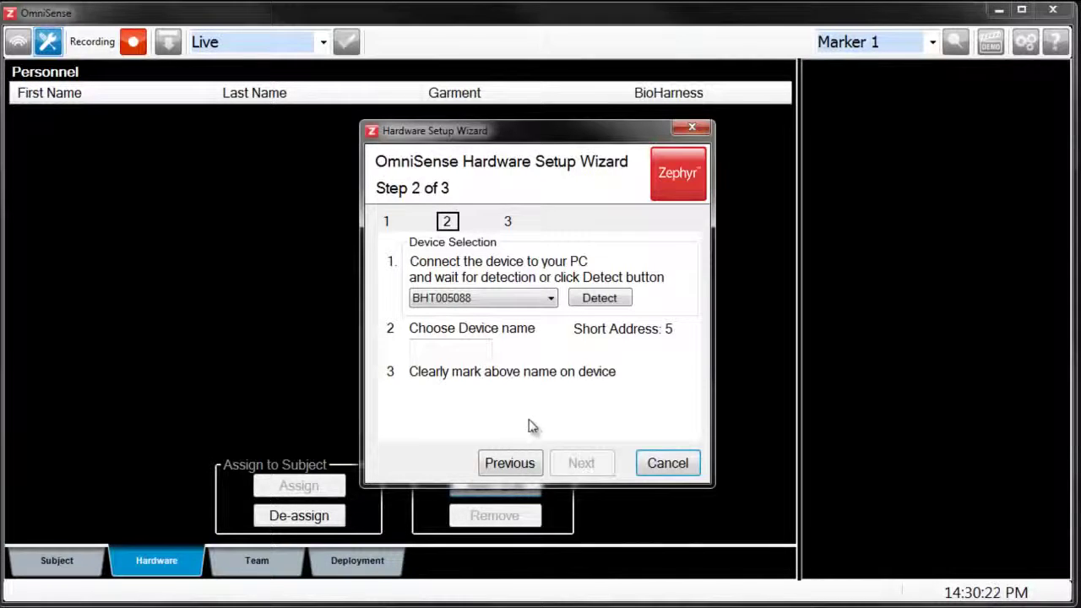
left_click(475, 348)
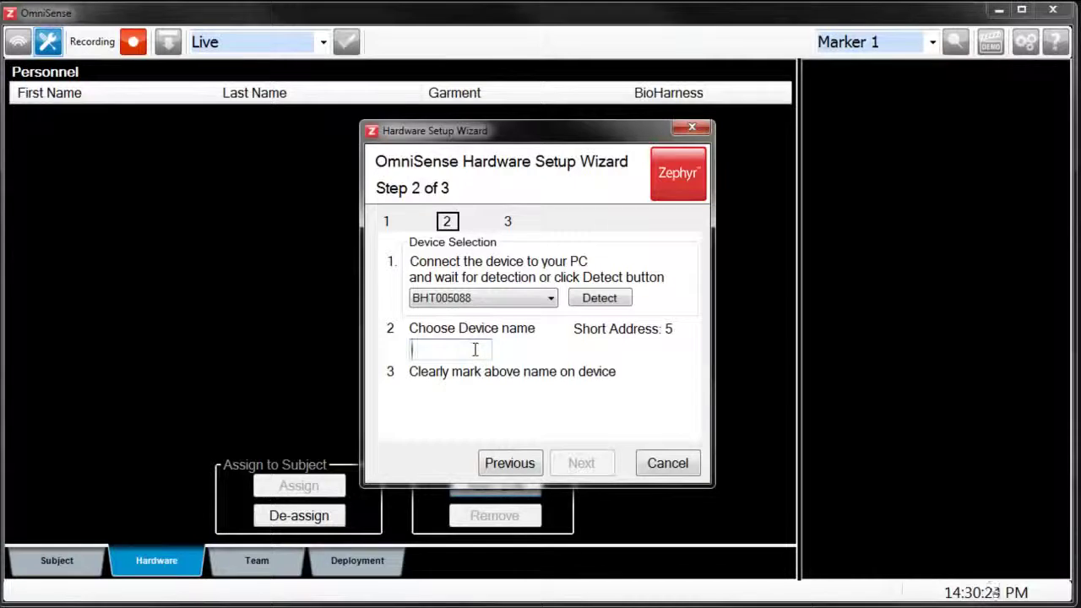
type("5")
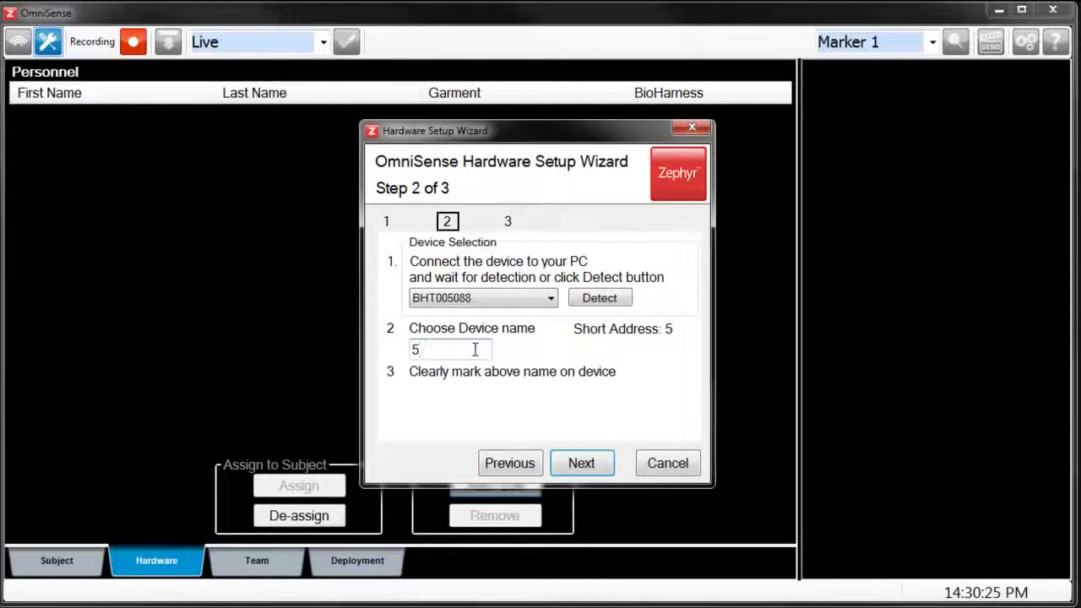
left_click(577, 456)
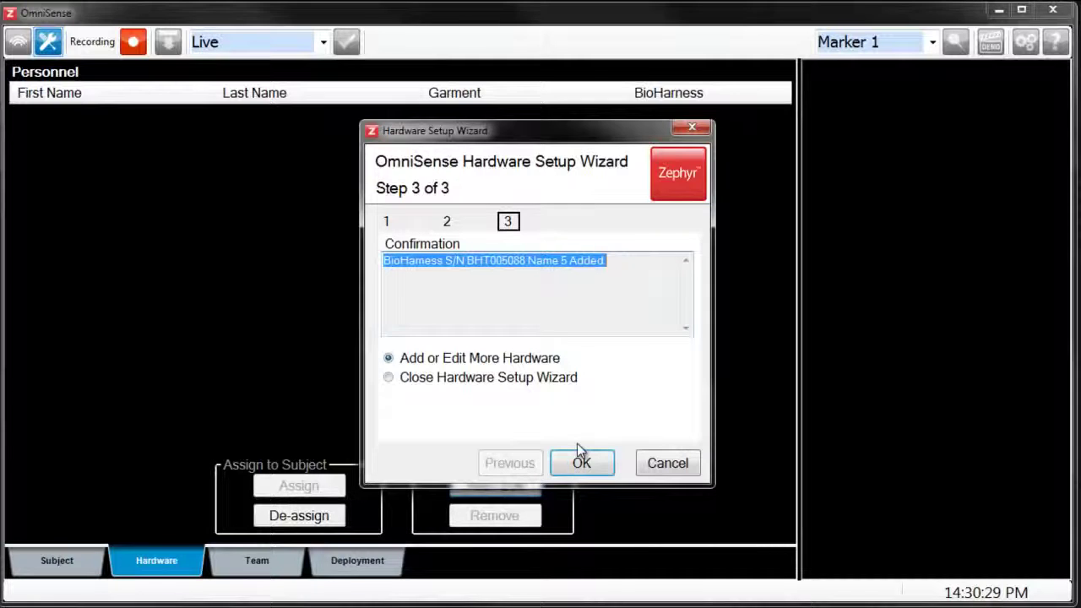
left_click(390, 378)
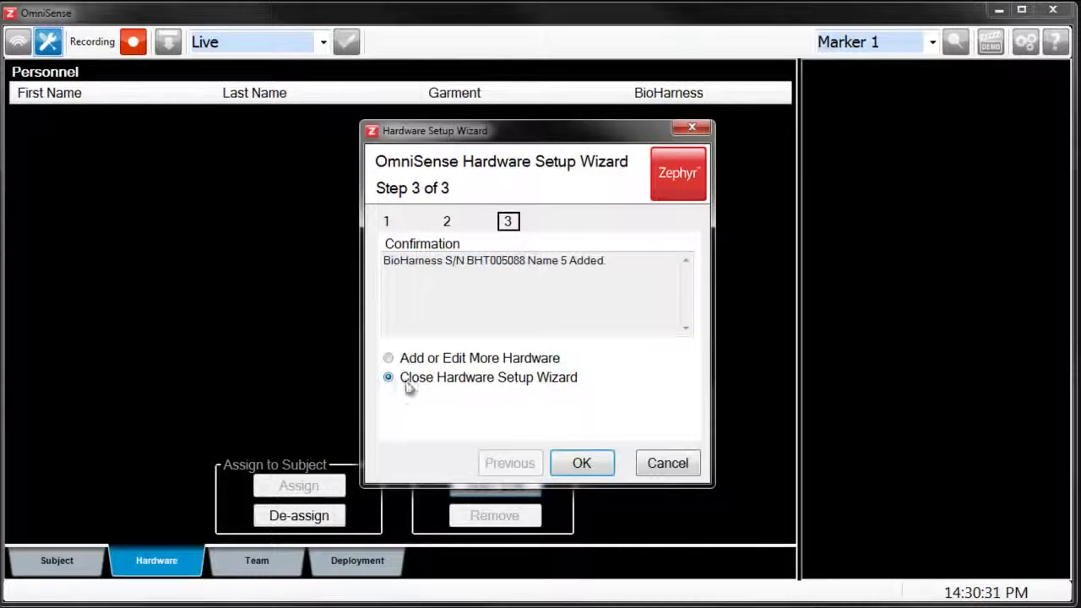
left_click(592, 464)
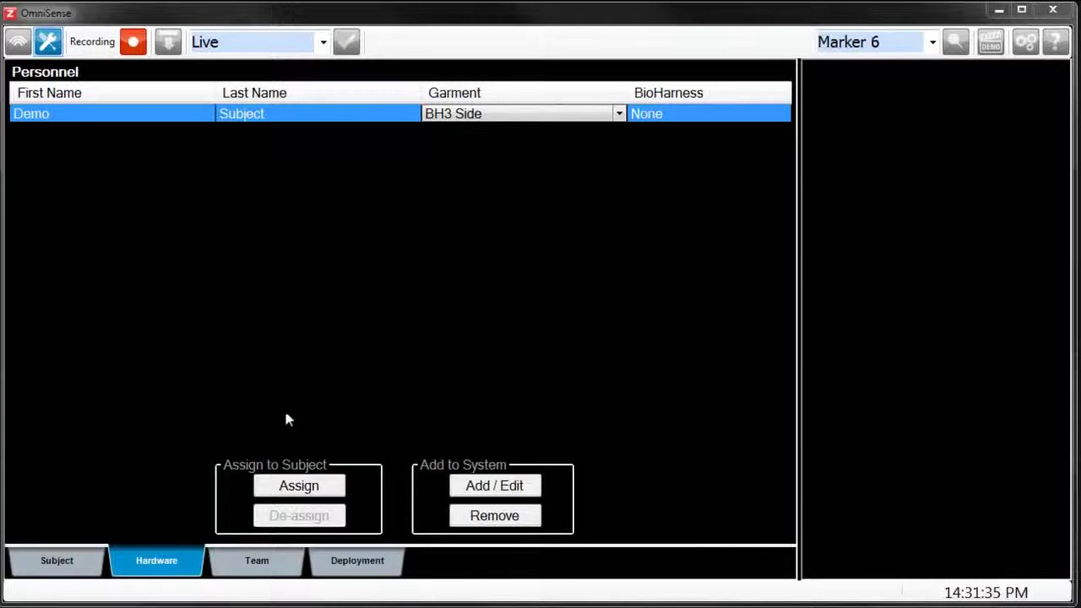
Assign BioHarness 5 to Demo Subject.
left_click(300, 489)
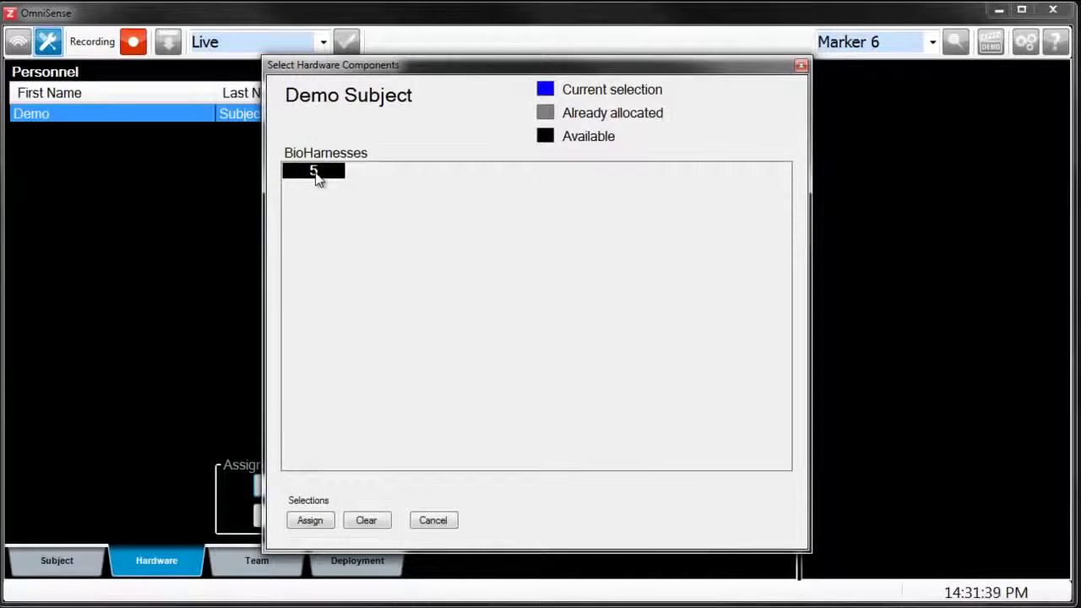
left_click(313, 173)
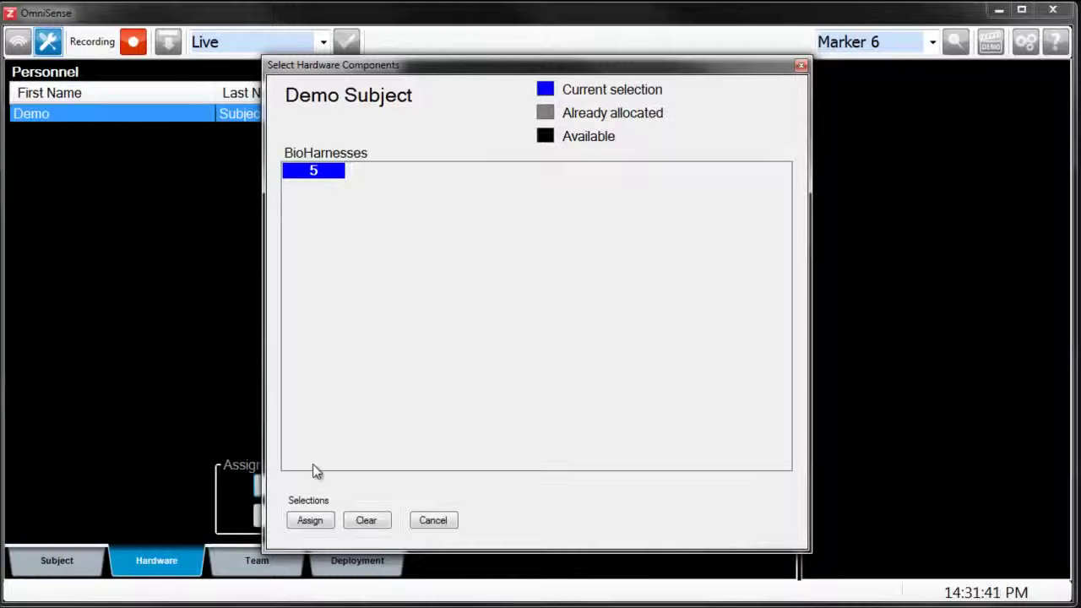
left_click(311, 520)
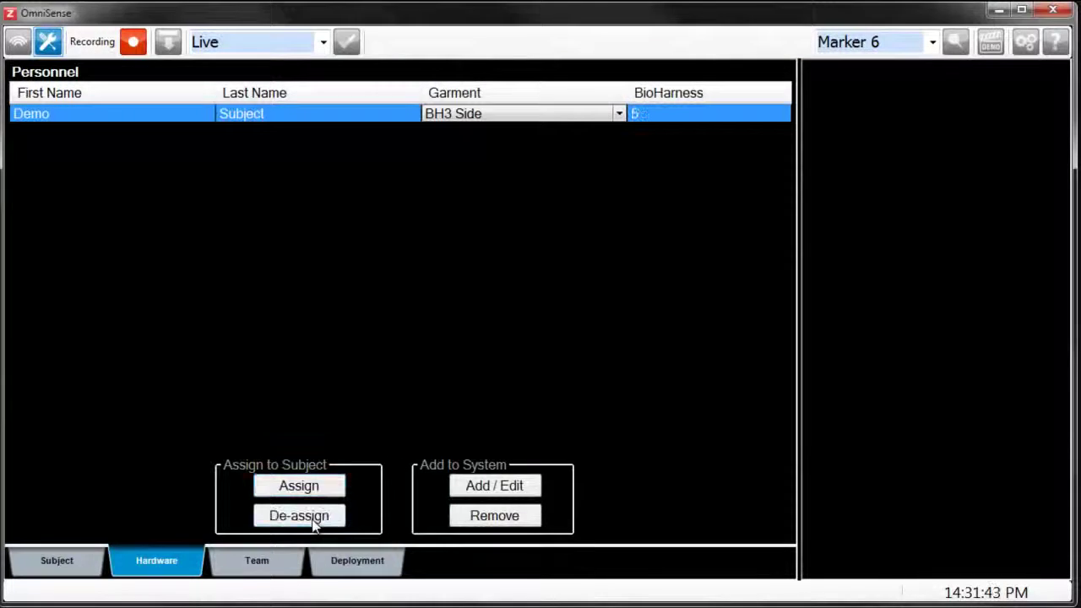
Try the BH3 Front garment for Demo Subject and switch it back to BH3 Side.
left_click(620, 115)
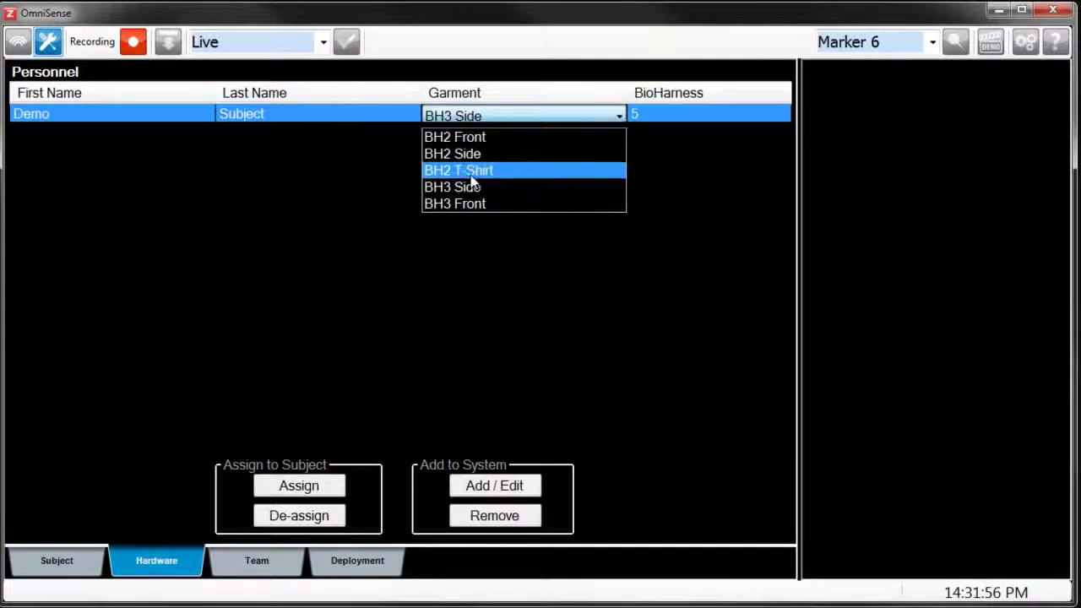
left_click(463, 204)
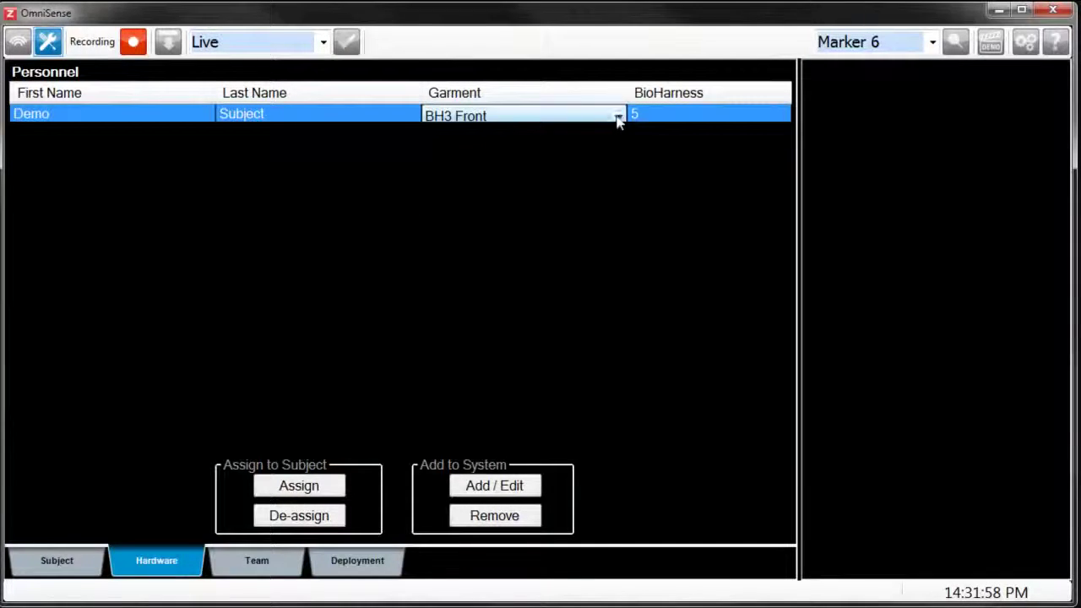
left_click(619, 117)
left_click(479, 183)
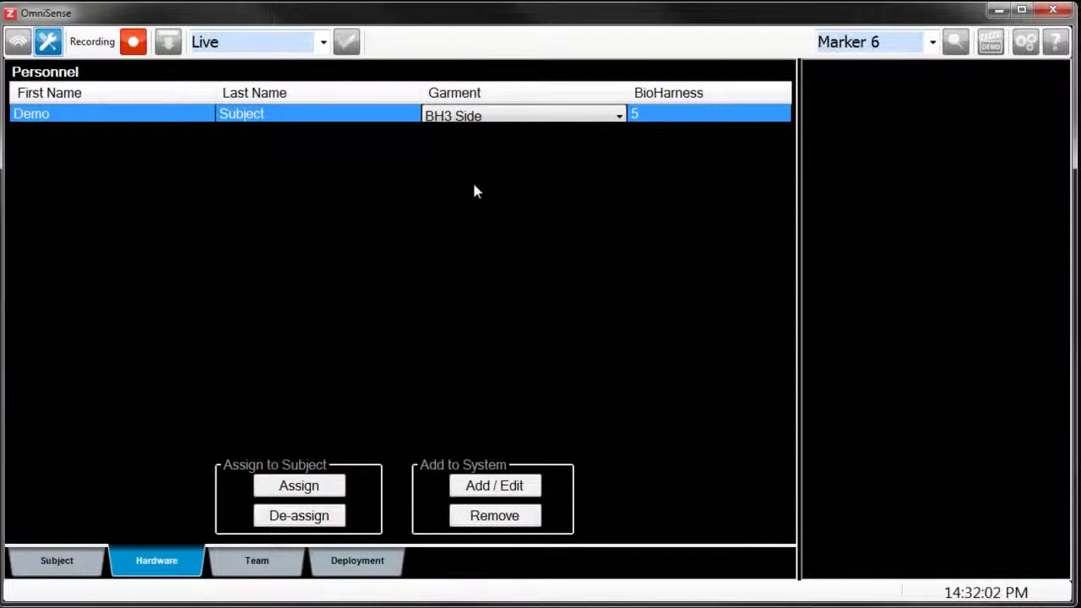
Create a team named Demo Team and move Demo Subject into it.
left_click(257, 564)
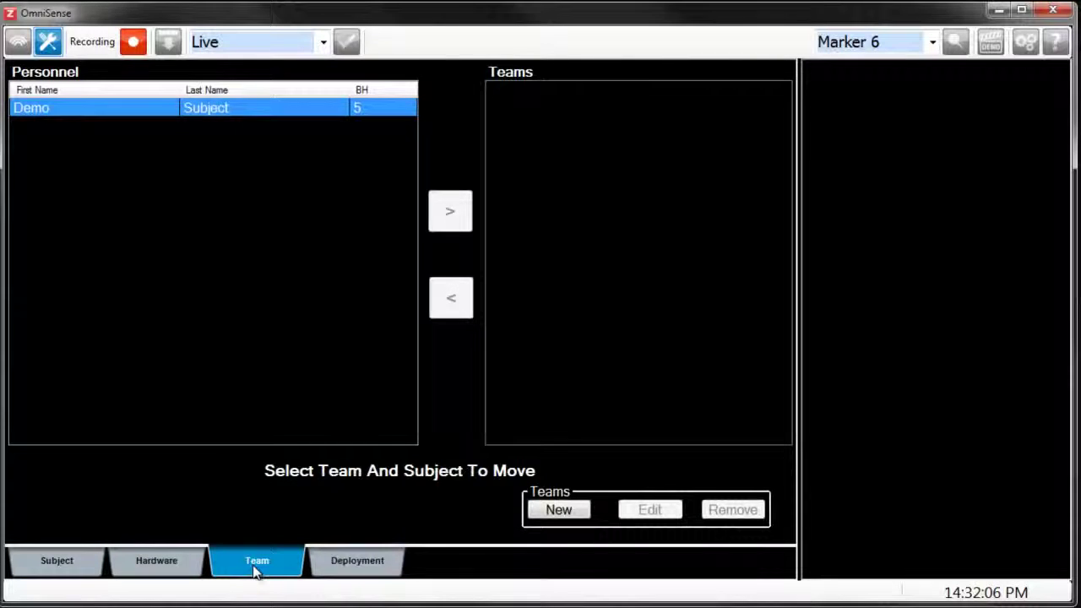
left_click(572, 512)
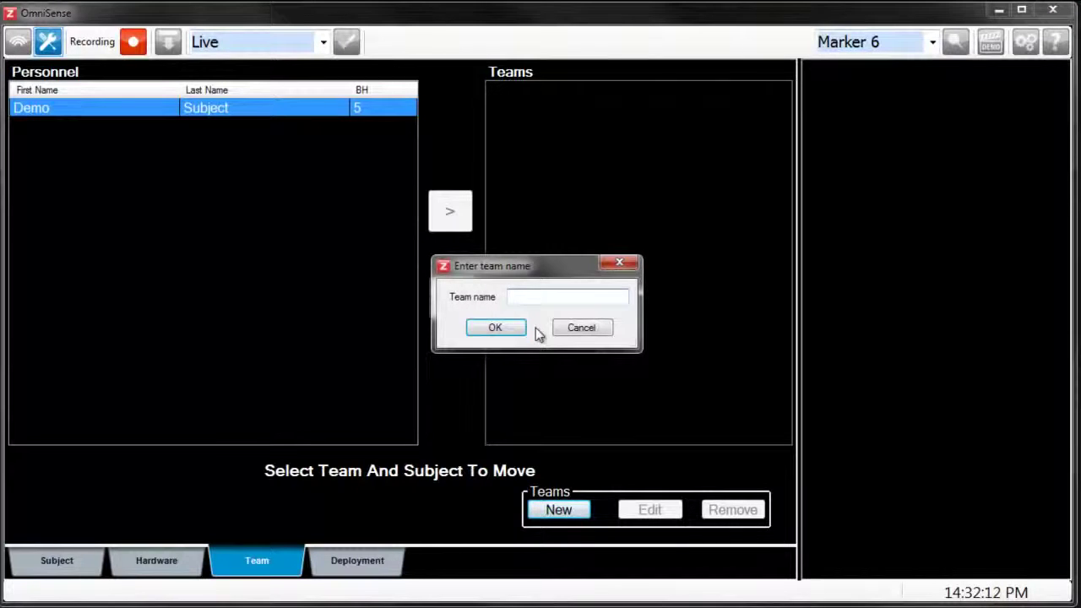
type("Demo Team")
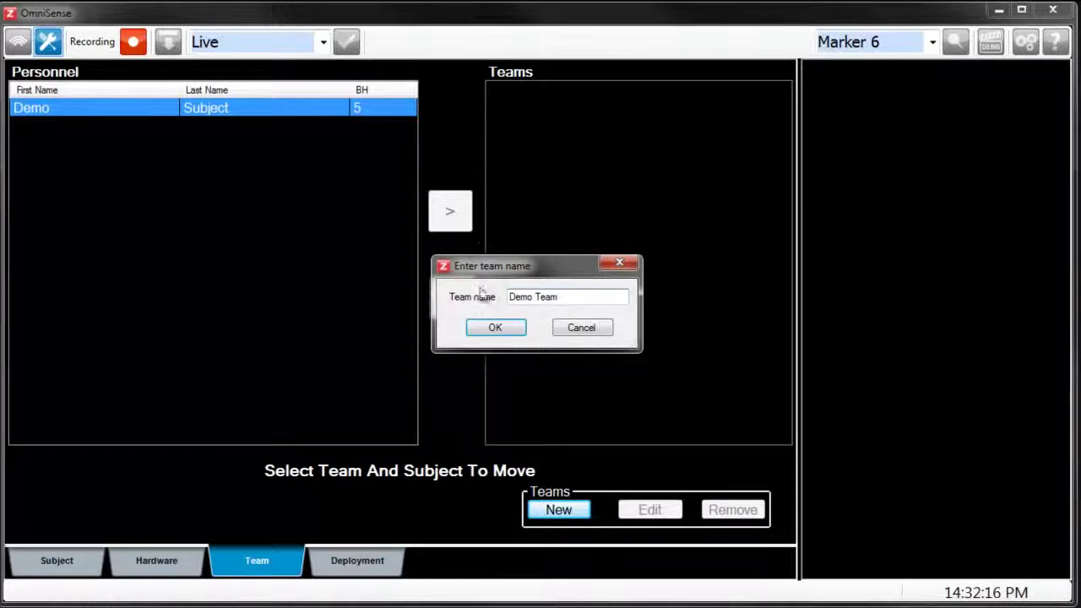
left_click(490, 327)
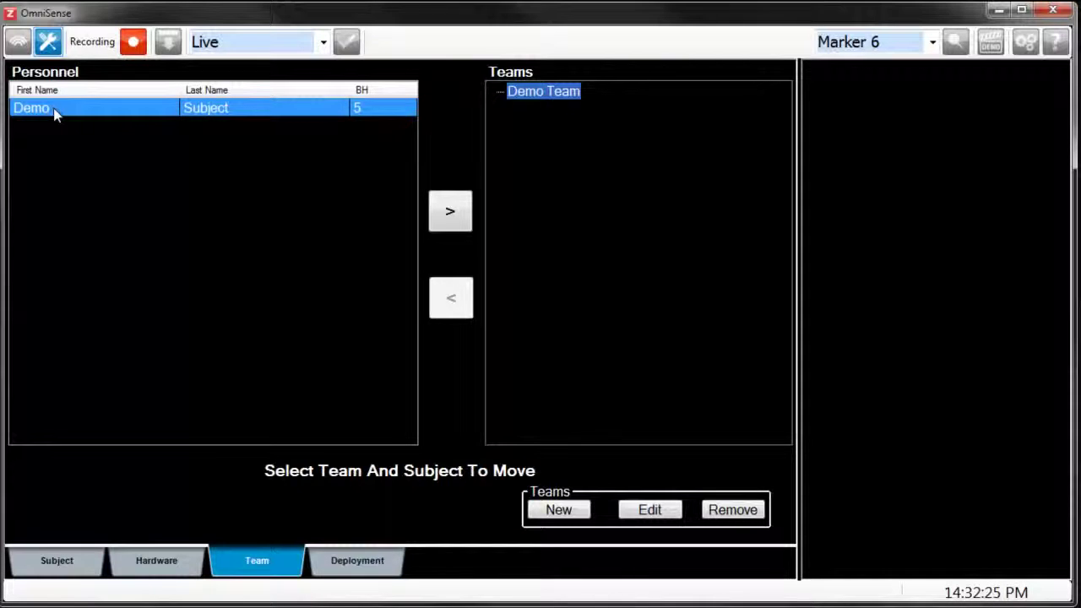
left_click(455, 211)
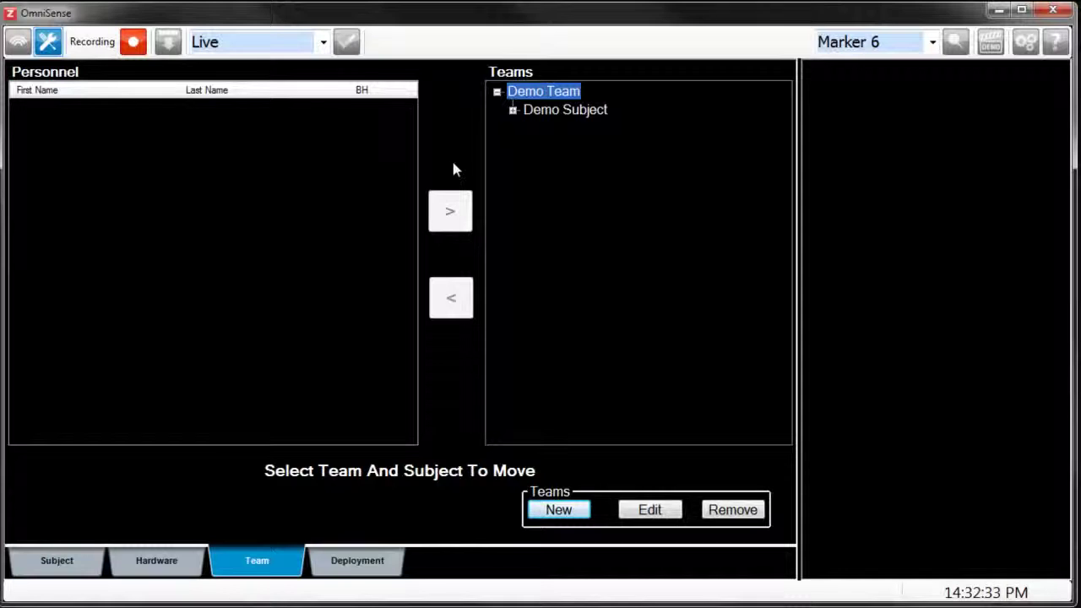
Deploy Demo Team to Tab A and switch to live monitoring mode.
left_click(363, 563)
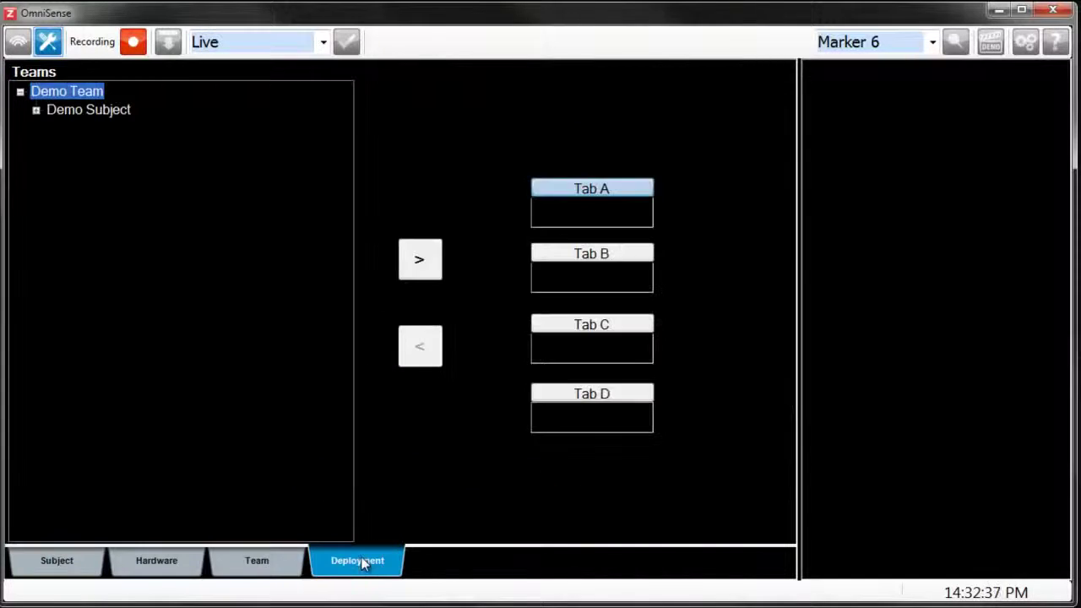
left_click(420, 262)
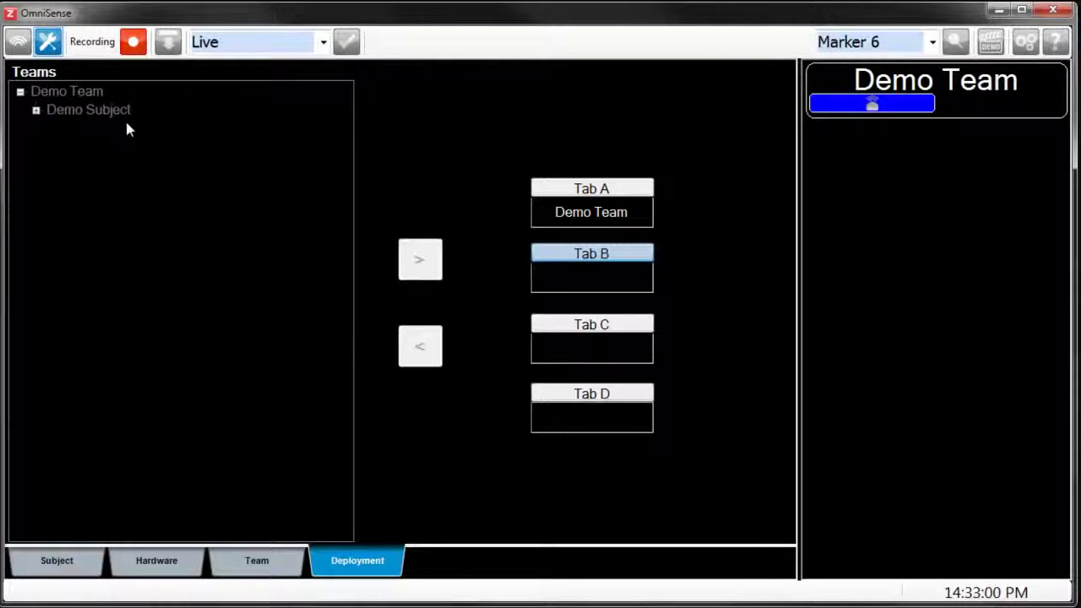
left_click(19, 44)
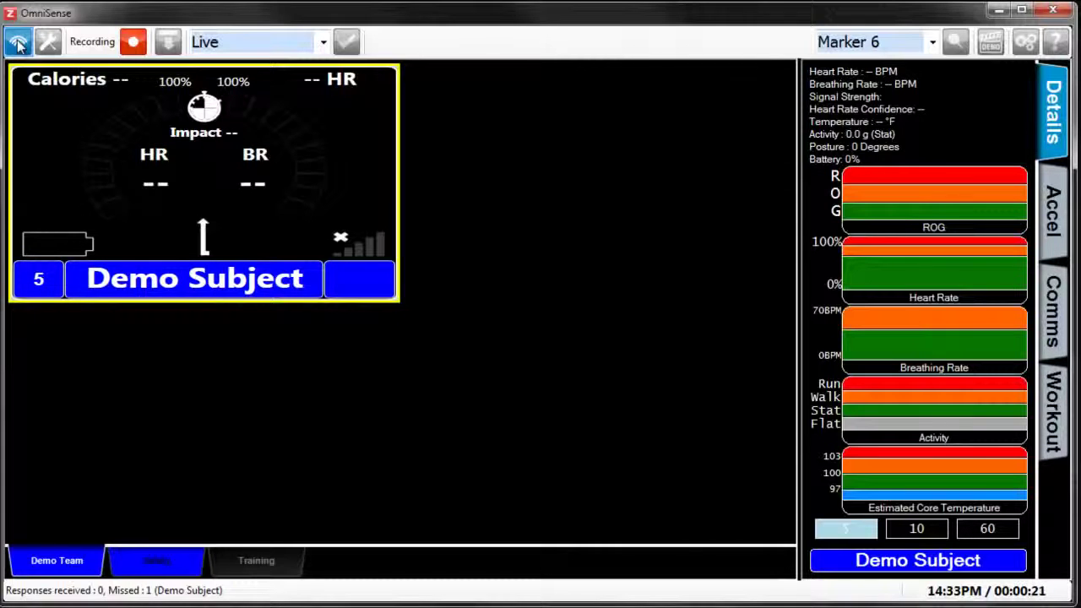
left_click(19, 44)
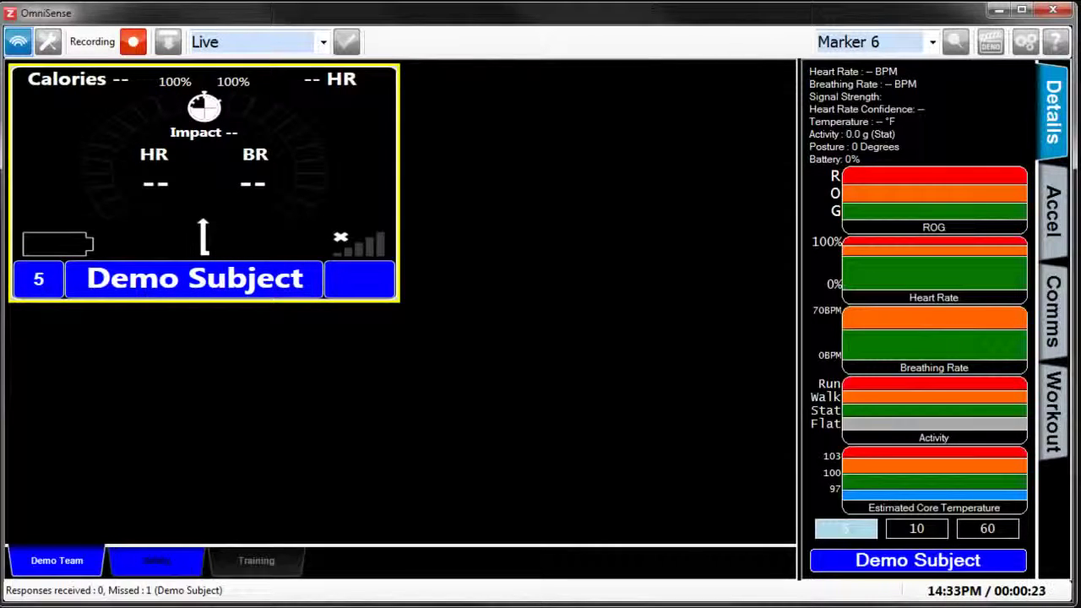